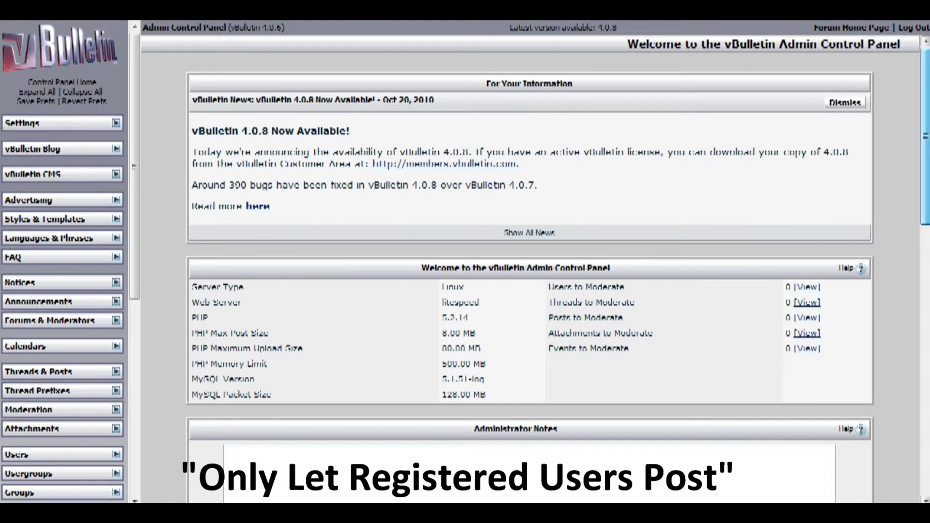
Go to the vBulletin Options list and open the User Registration Options group.
mouse_move(924, 137)
mouse_down()
mouse_move(926, 157)
mouse_move(925, 109)
mouse_up()
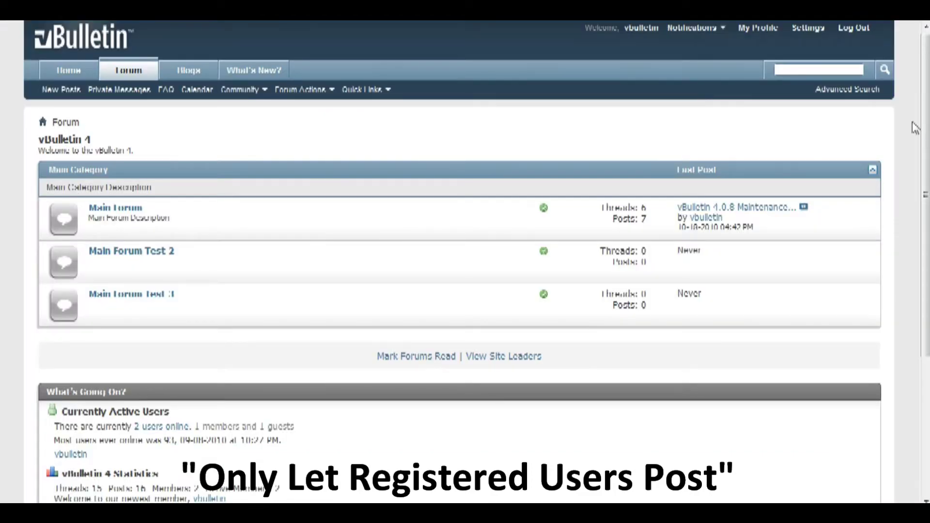
drag(915, 128, 925, 276)
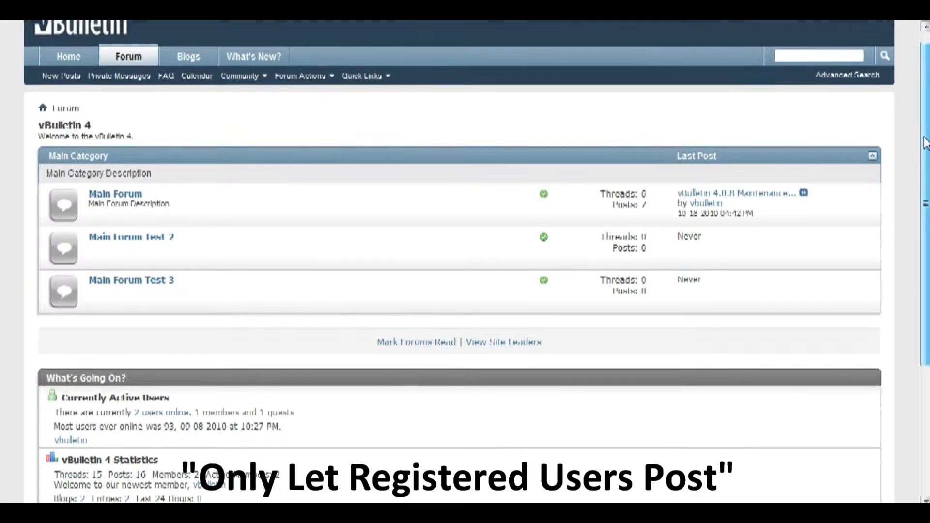
scroll(465, 262, up, 4)
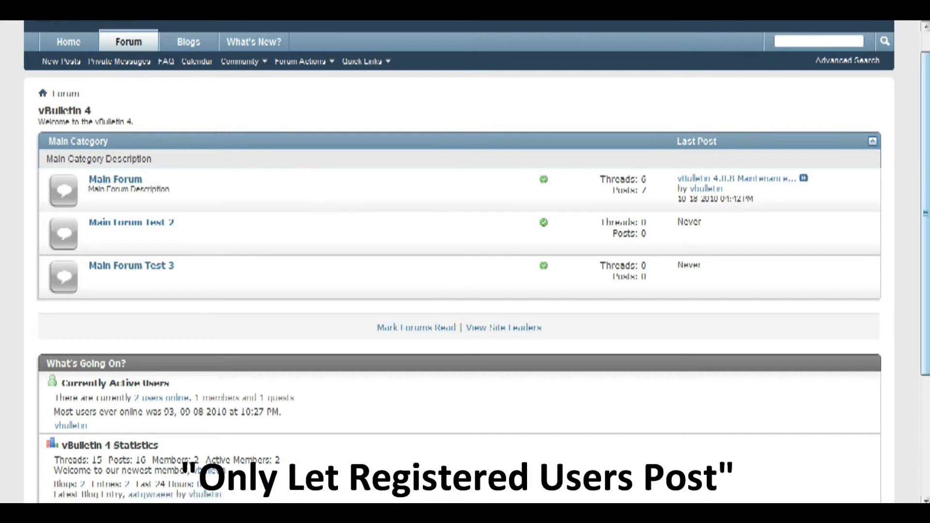
scroll(444, 213, down, 2)
scroll(445, 213, up, 3)
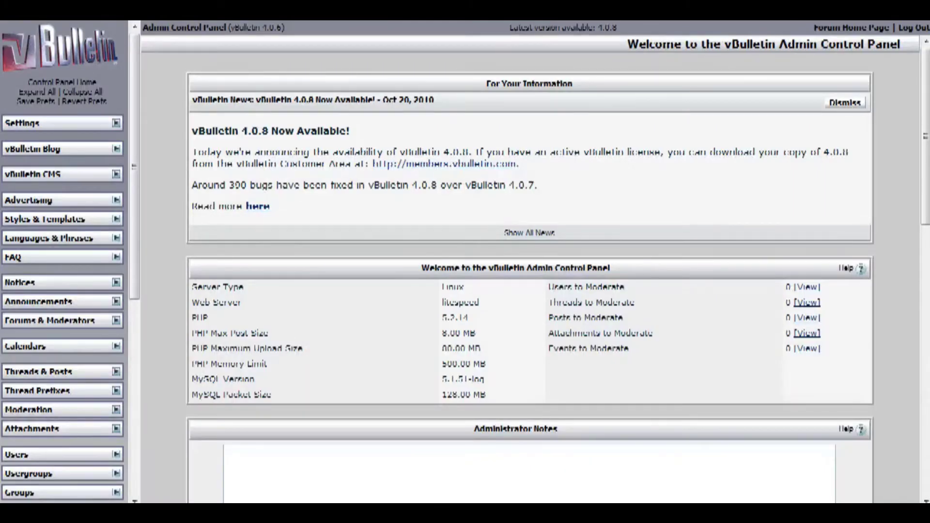
mouse_move(138, 35)
mouse_down()
mouse_move(137, 55)
mouse_move(138, 41)
mouse_up()
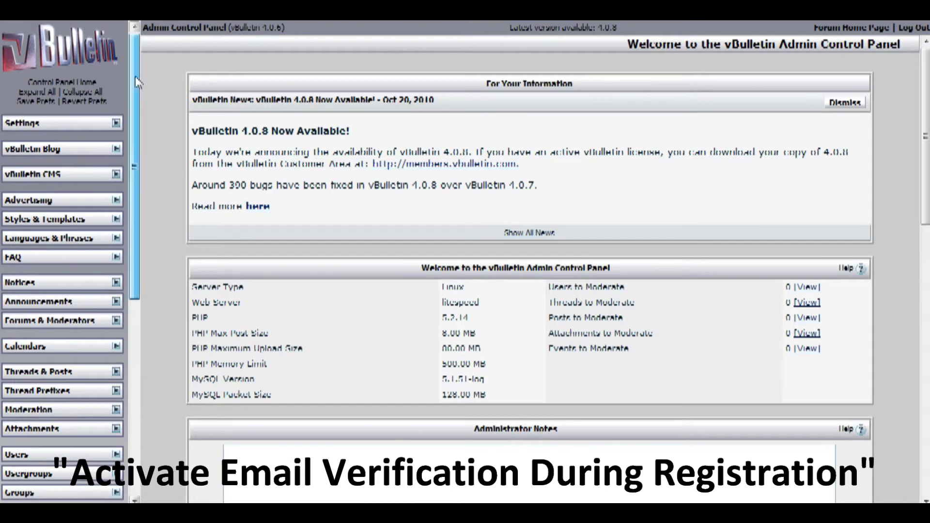
drag(135, 76, 135, 86)
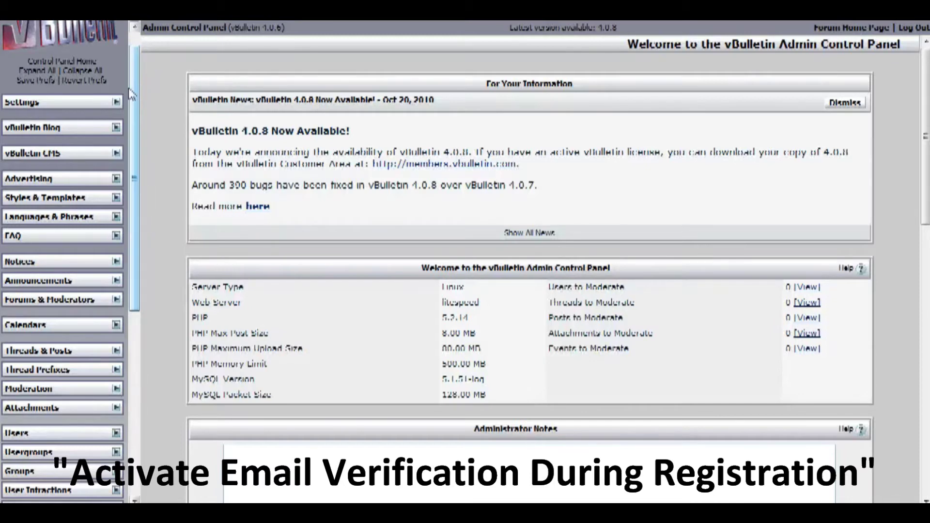
scroll(137, 63, up, 2)
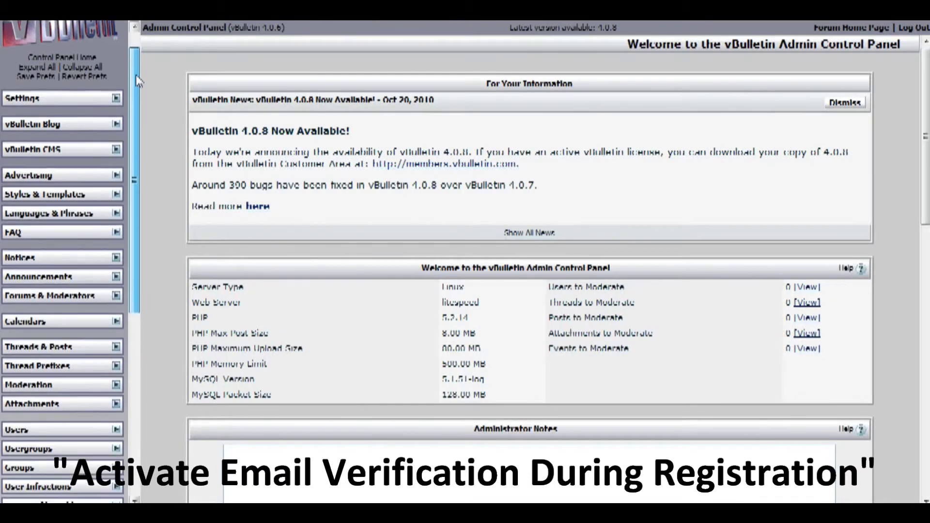
click(115, 123)
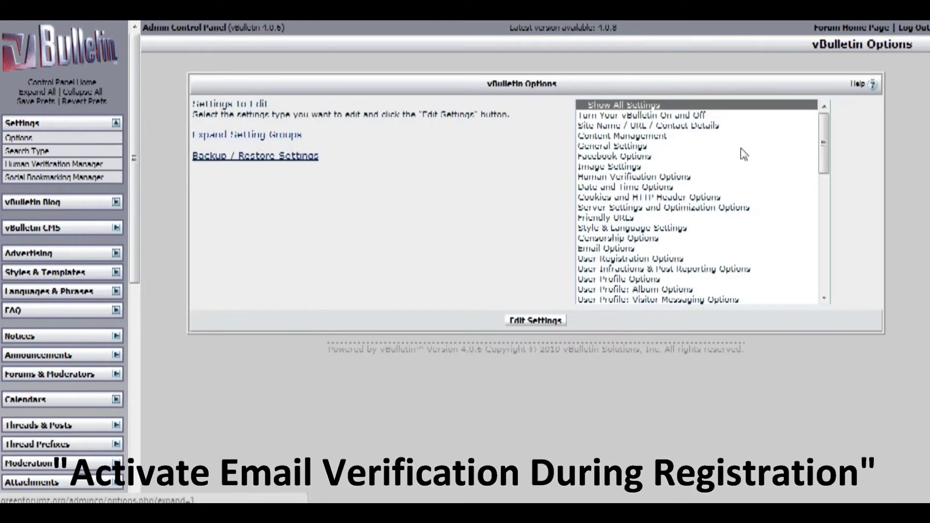
scroll(824, 161, down, 1)
drag(825, 162, 827, 180)
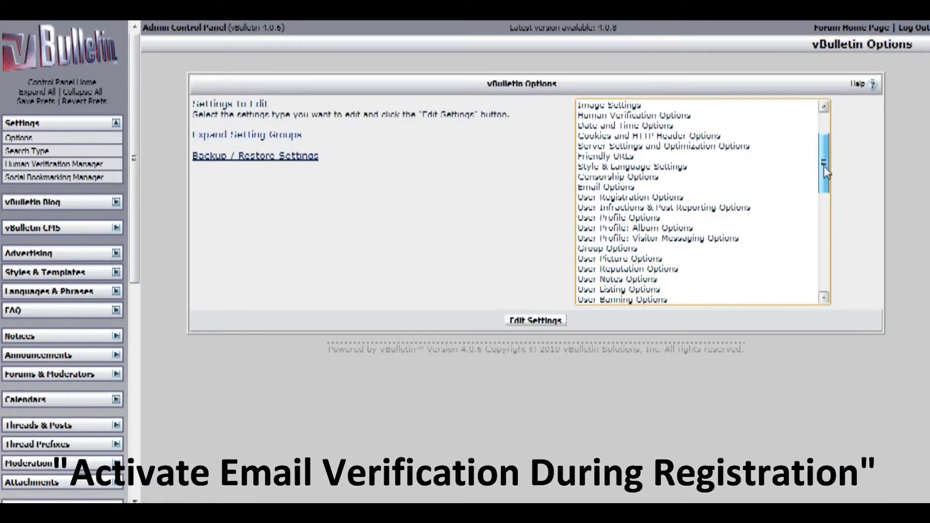
double_click(673, 167)
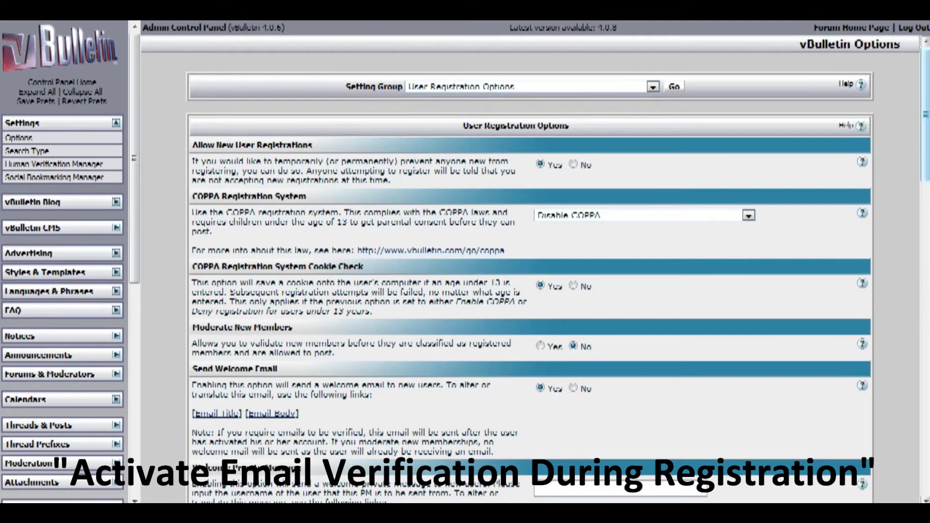
Set 'Verify Email address in Registration' to Yes and save the registration settings.
drag(925, 115, 925, 248)
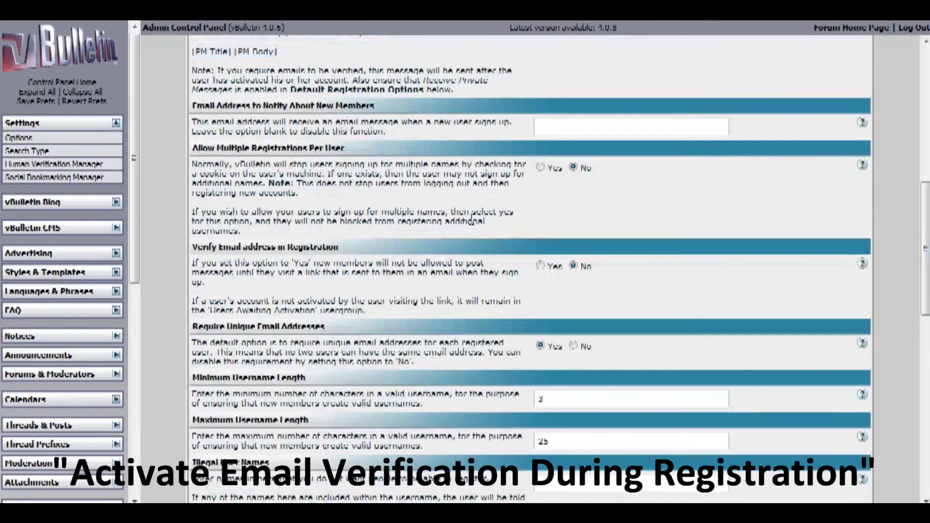
click(541, 265)
drag(925, 248, 925, 456)
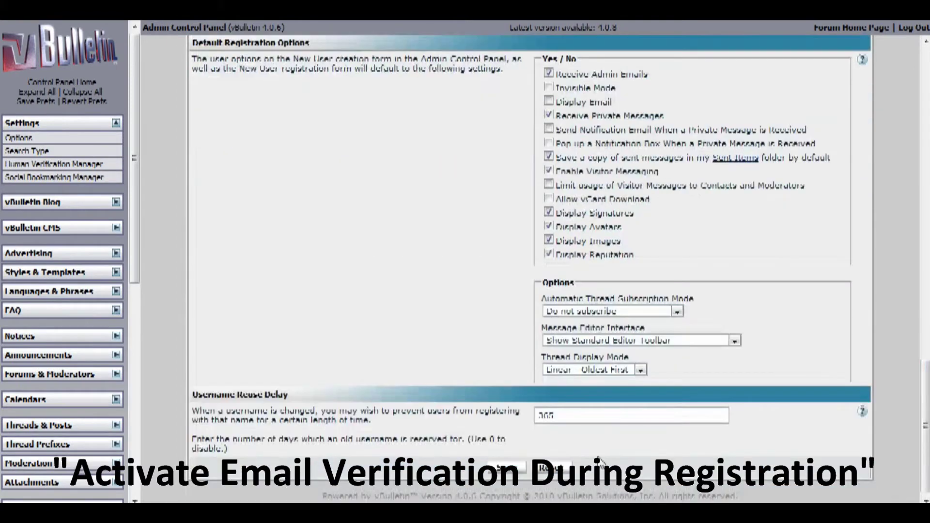
click(505, 466)
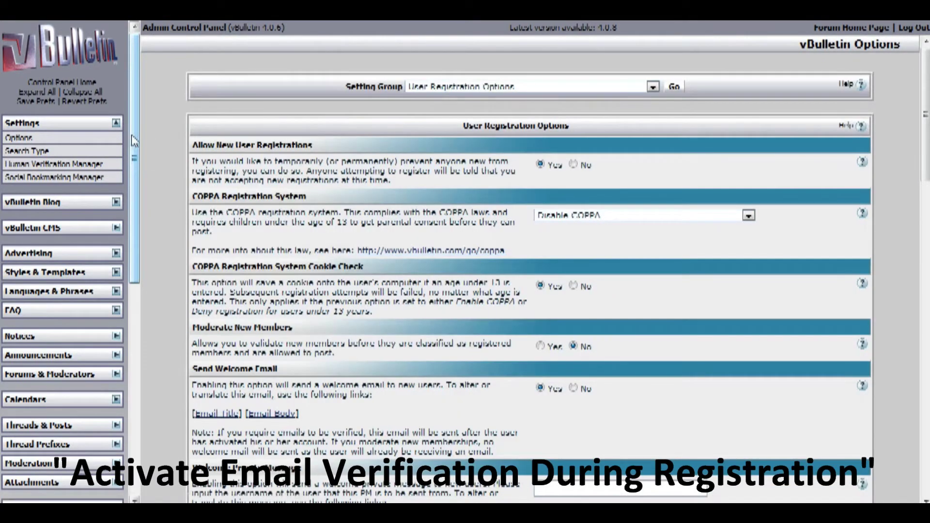
Open the Maintenance > Diagnostics page.
drag(134, 145, 134, 383)
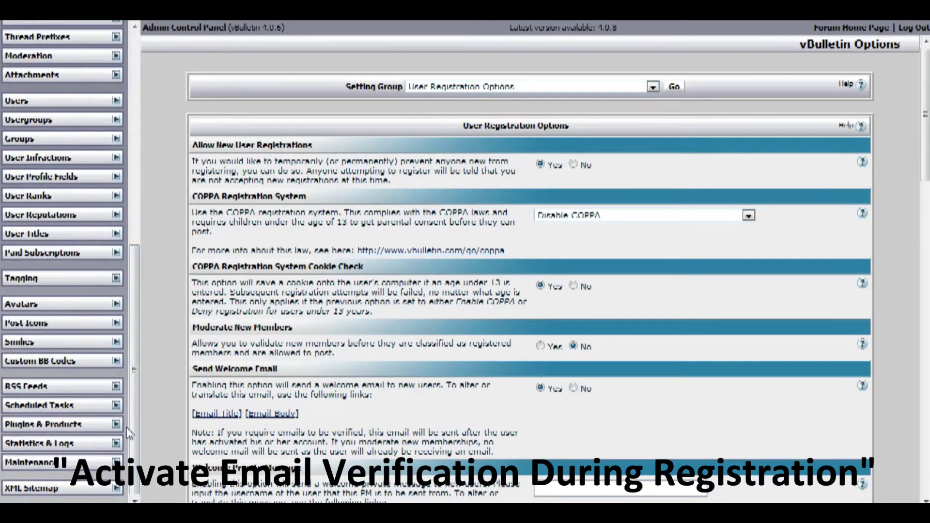
click(118, 462)
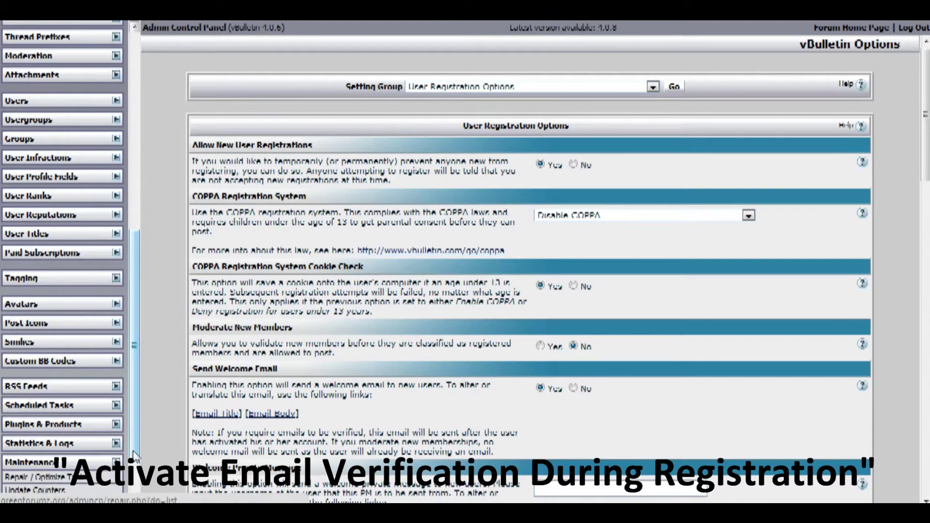
drag(136, 339, 135, 378)
click(97, 438)
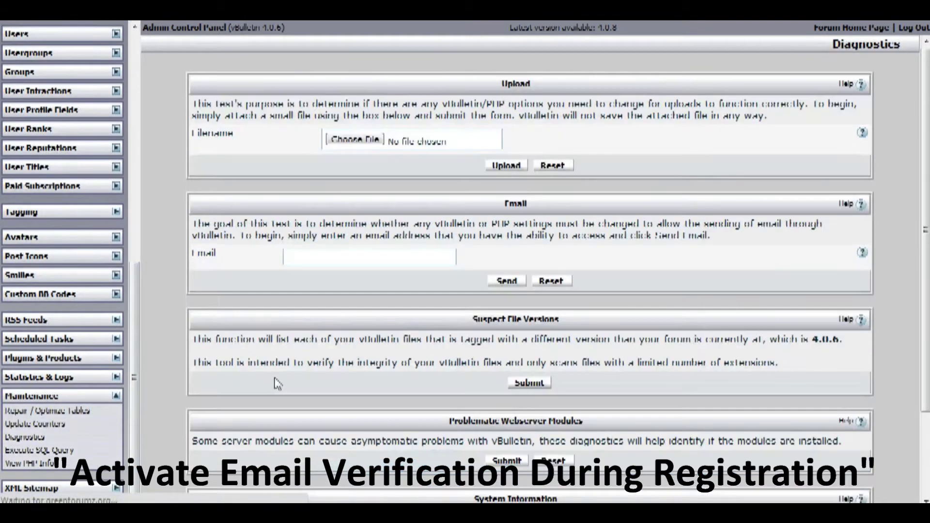
Send a diagnostic test email to the previously used email address.
click(421, 255)
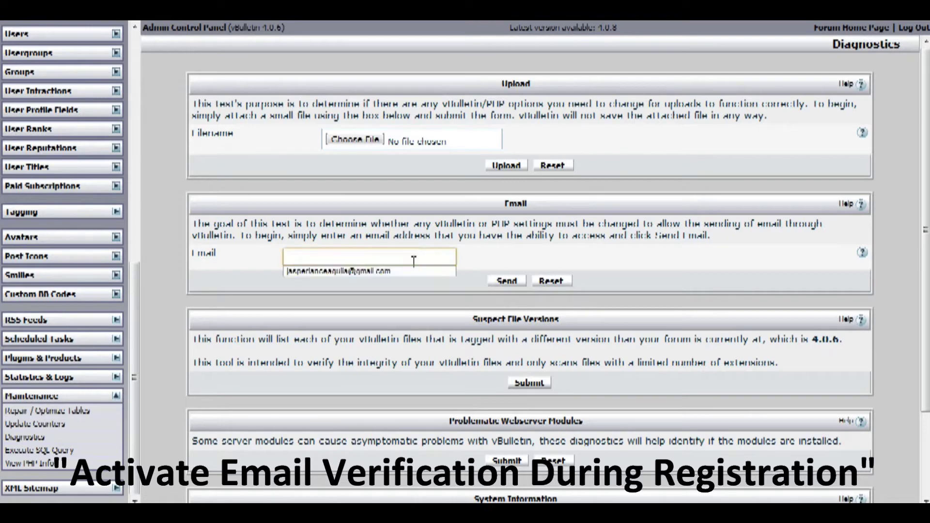
click(415, 271)
click(490, 280)
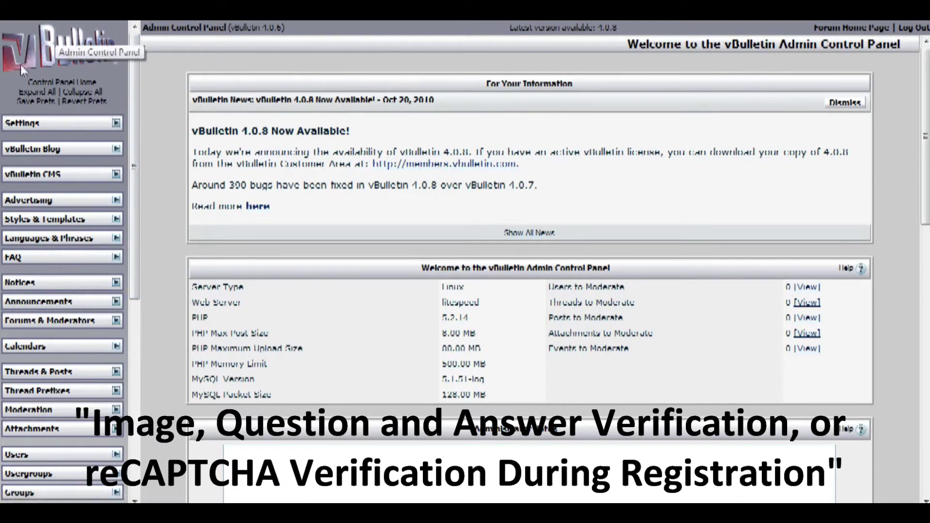
click(116, 124)
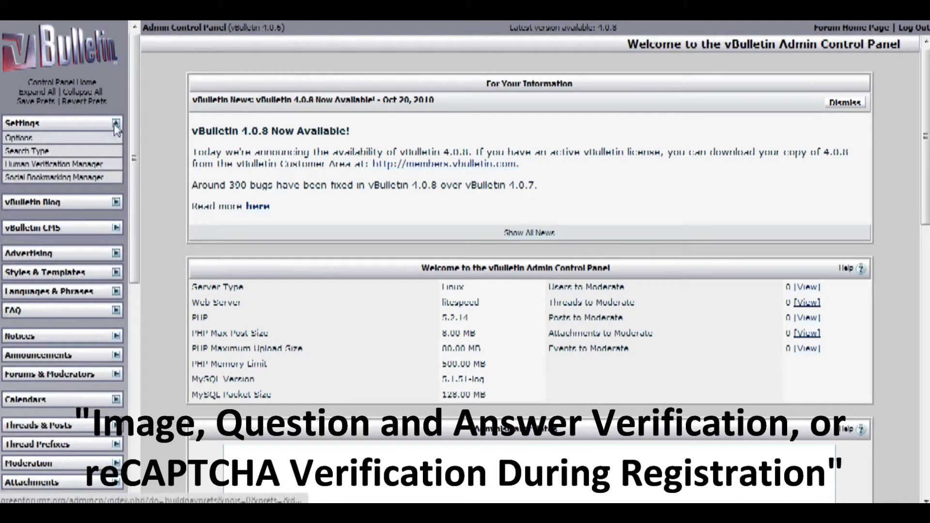
click(103, 166)
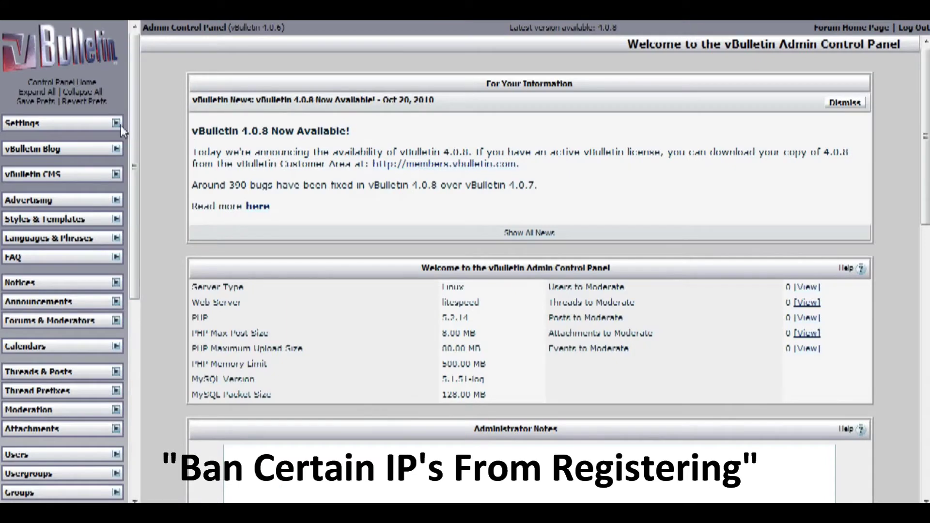
Open the User Banning Options group from the vBulletin Options list.
click(115, 124)
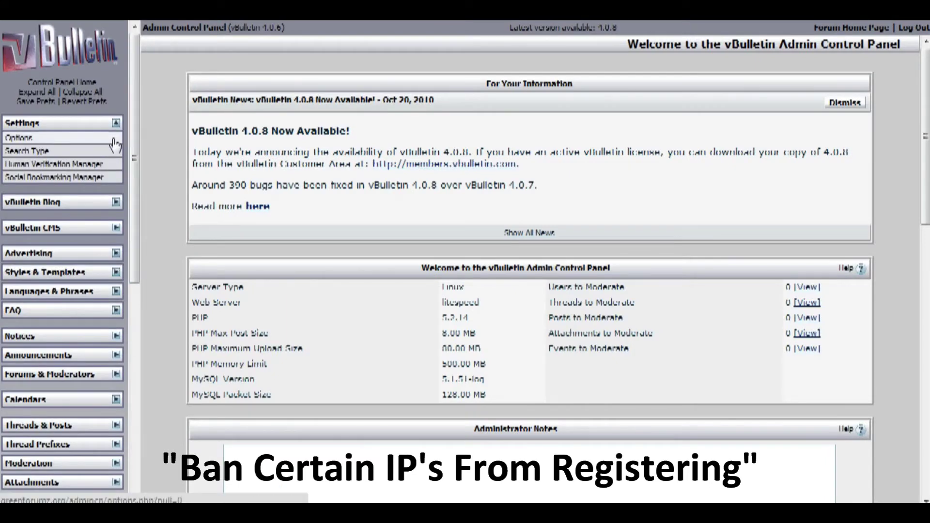
click(18, 138)
scroll(828, 152, down, 1)
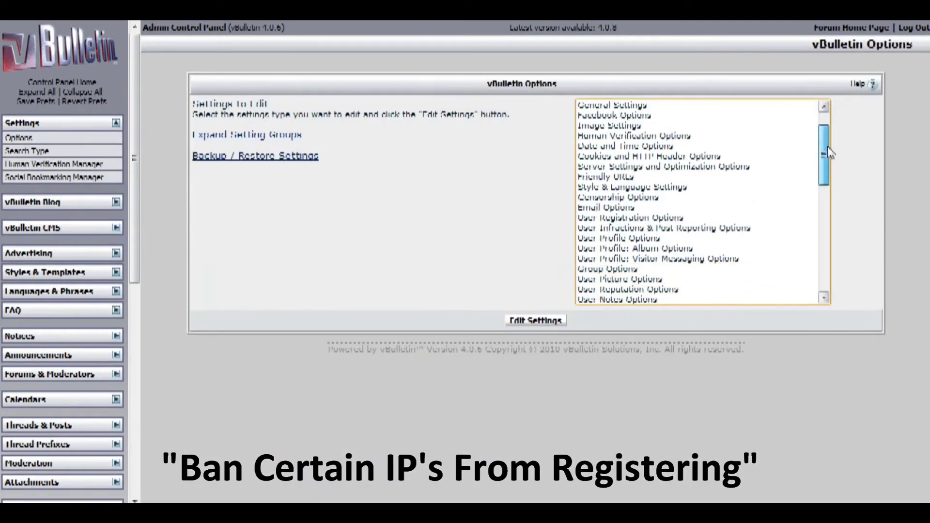
drag(828, 152, 830, 180)
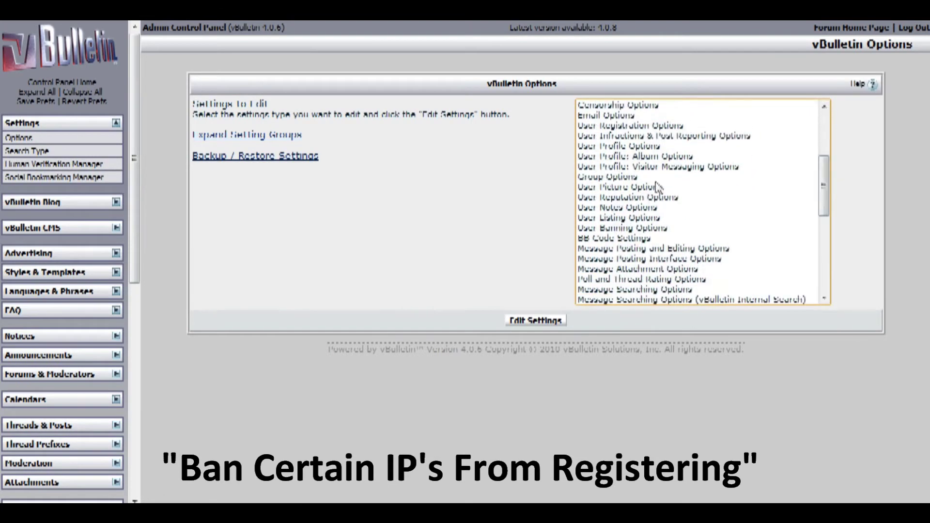
click(636, 228)
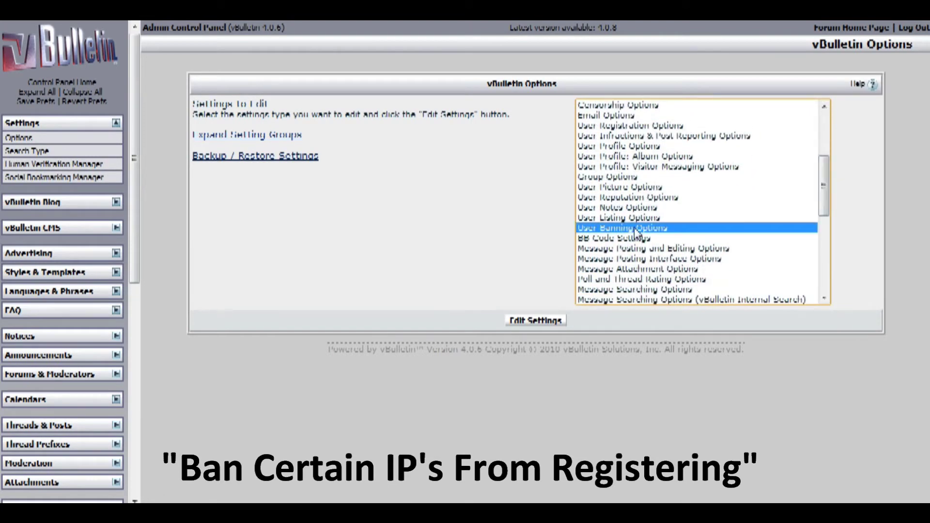
double_click(636, 228)
Add 242.21.11.7 to Banned IP Addresses and save.
click(623, 231)
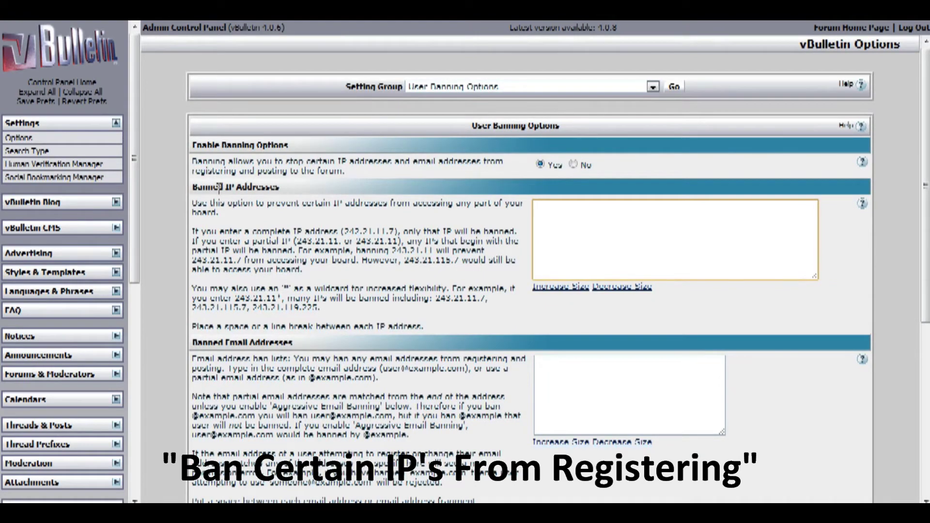
text(242.21.11.7)
scroll(892, 223, down, 6)
click(511, 466)
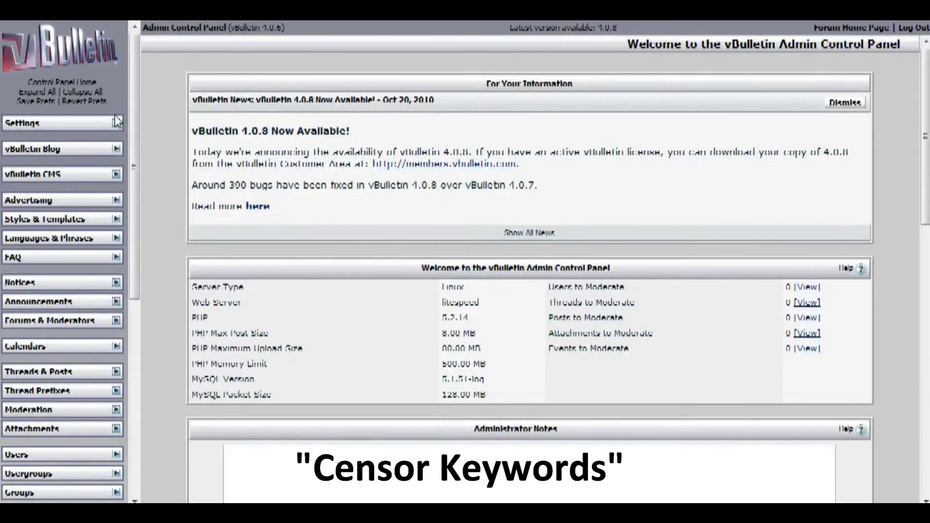
Open the Censorship Options group from the vBulletin Options settings list.
click(116, 123)
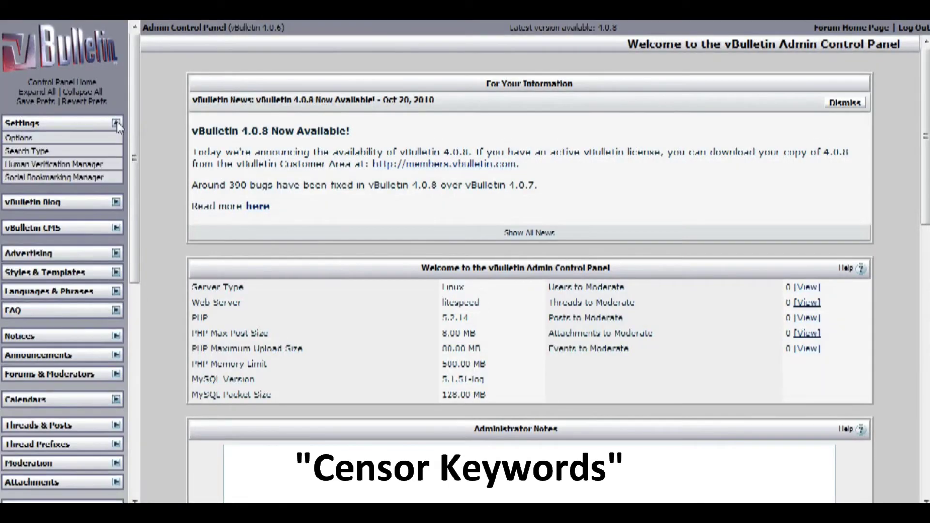
click(107, 139)
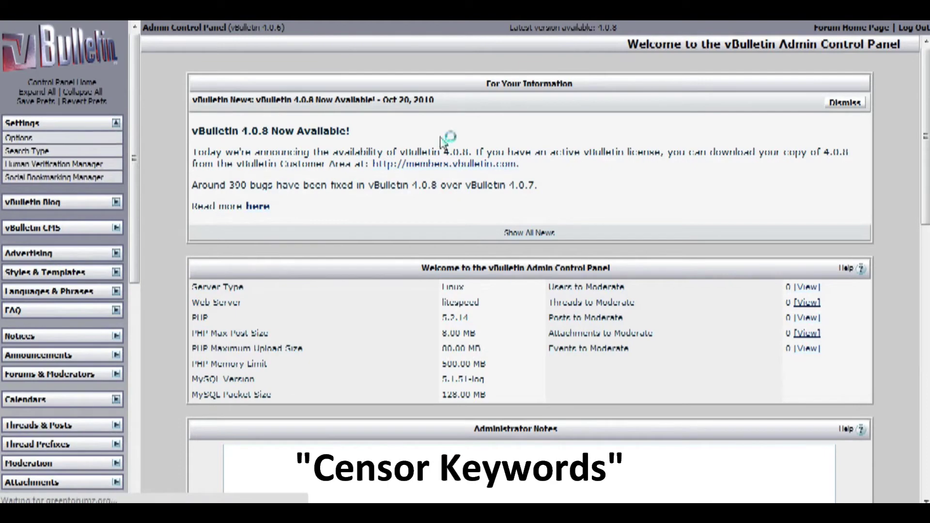
click(811, 140)
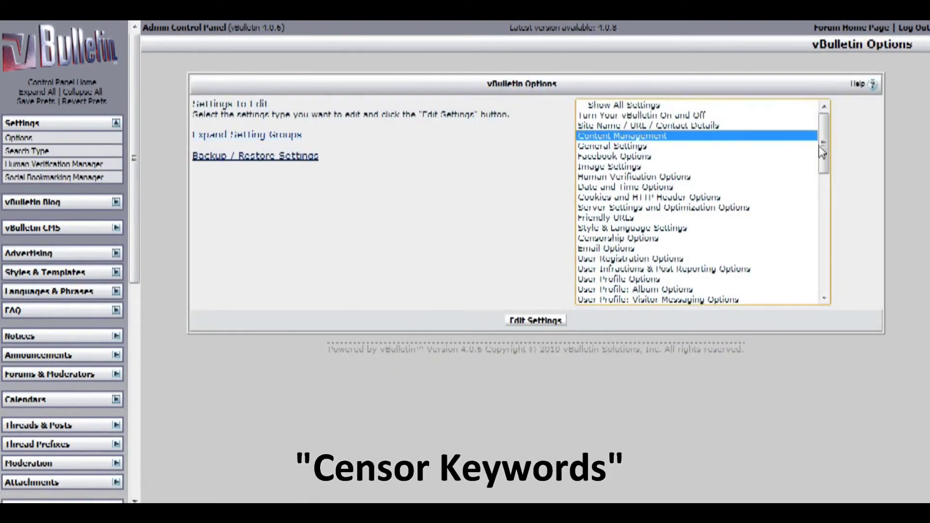
scroll(697, 184, down, 2)
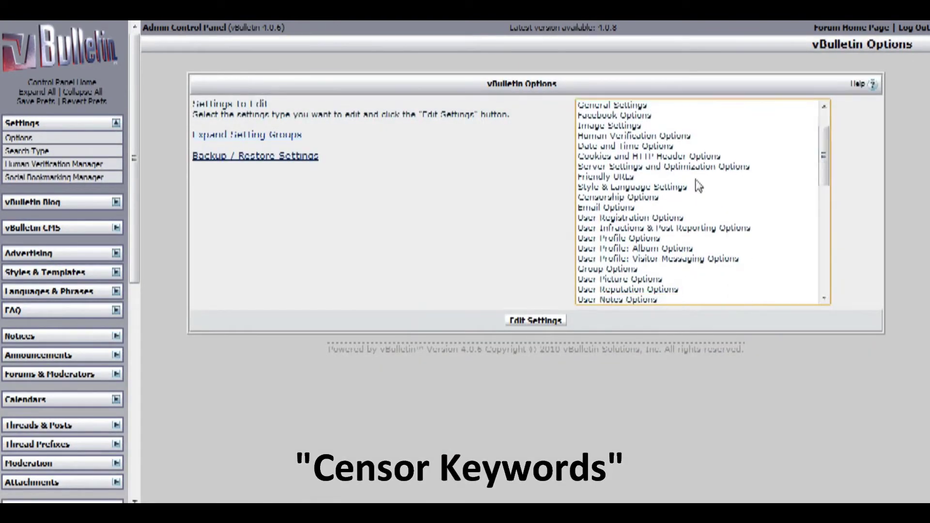
click(636, 198)
double_click(636, 198)
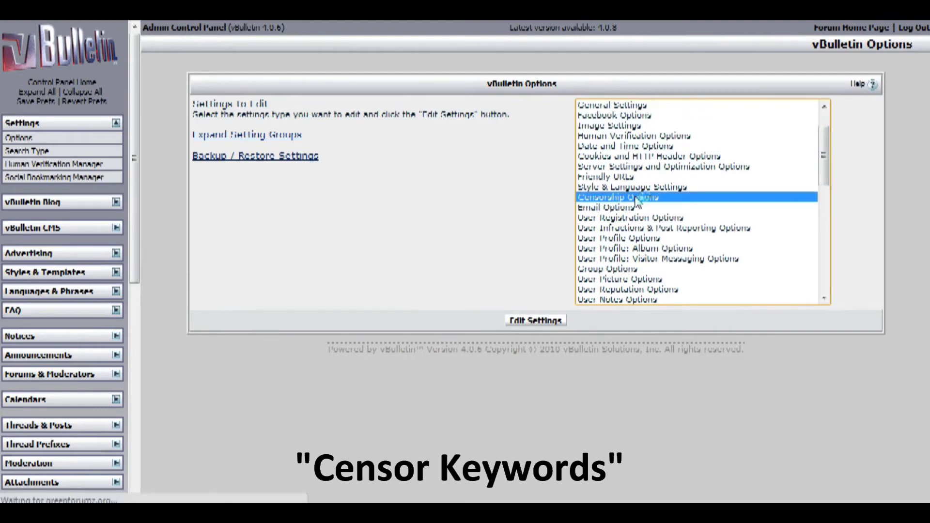
scroll(535, 269, down, 3)
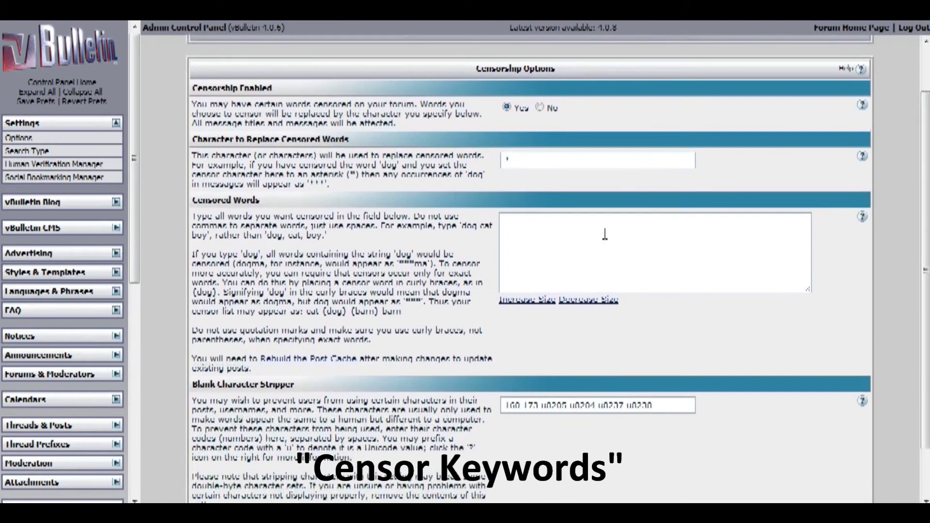
Add 'testtttt!' to the Censored Words list and save.
click(605, 233)
text(t)
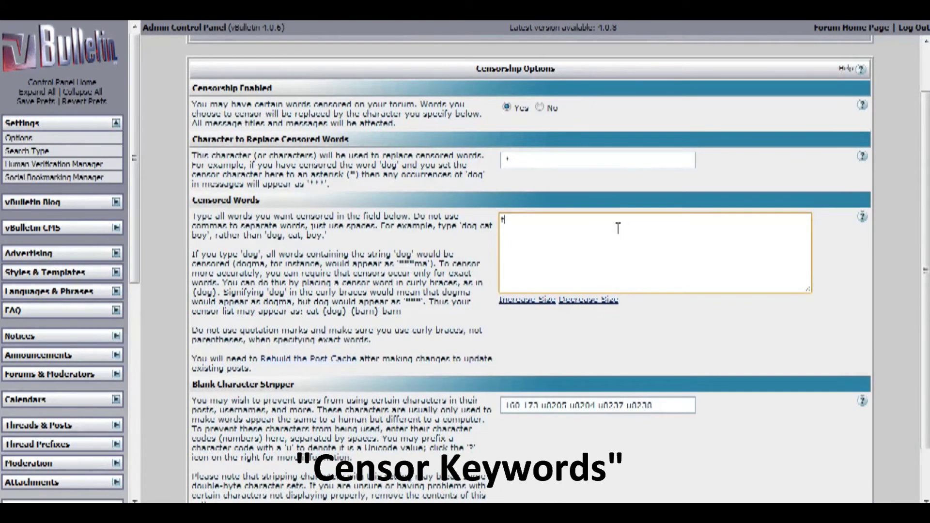
text(esttttt!)
scroll(695, 224, down, 3)
click(506, 466)
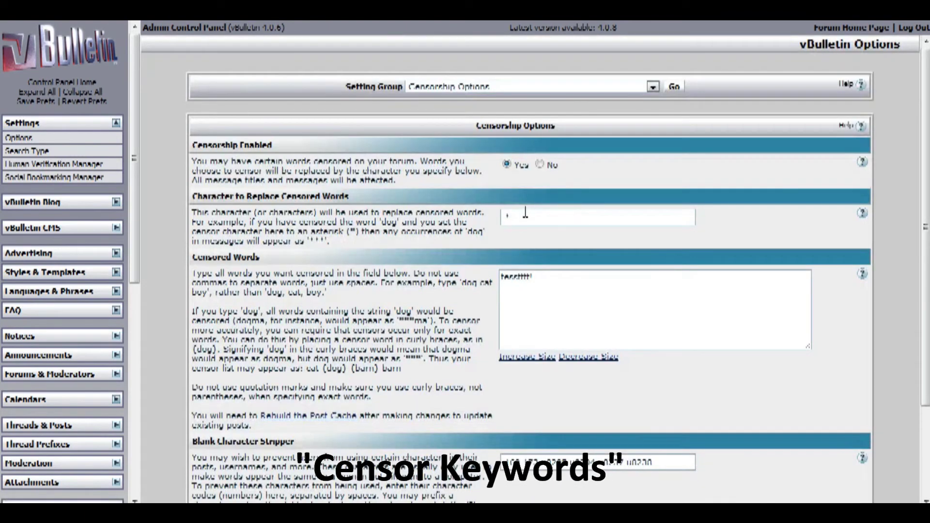
Confirm the censor replacement character stays as the asterisk '*'.
click(525, 213)
drag(544, 216, 488, 220)
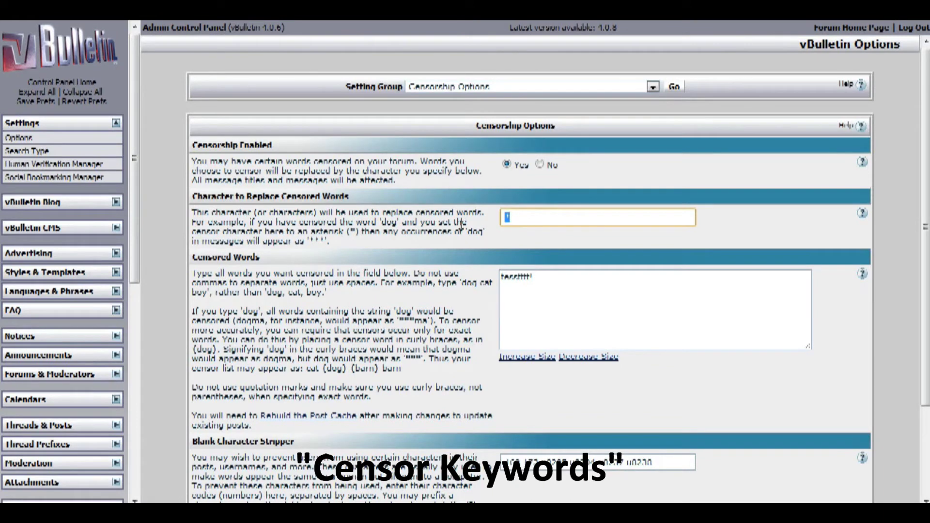
click(450, 296)
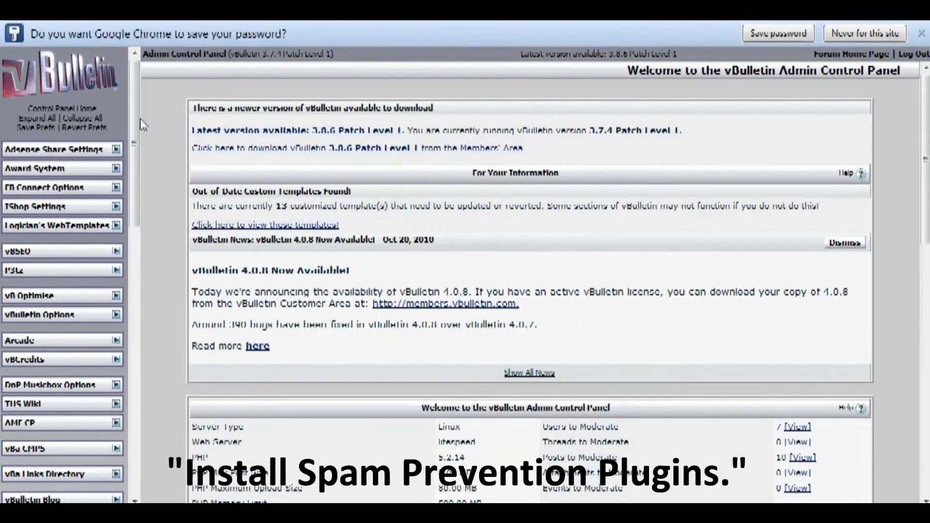
Dismiss the browser's save-password prompt and open the vBulletin Options settings page.
click(922, 34)
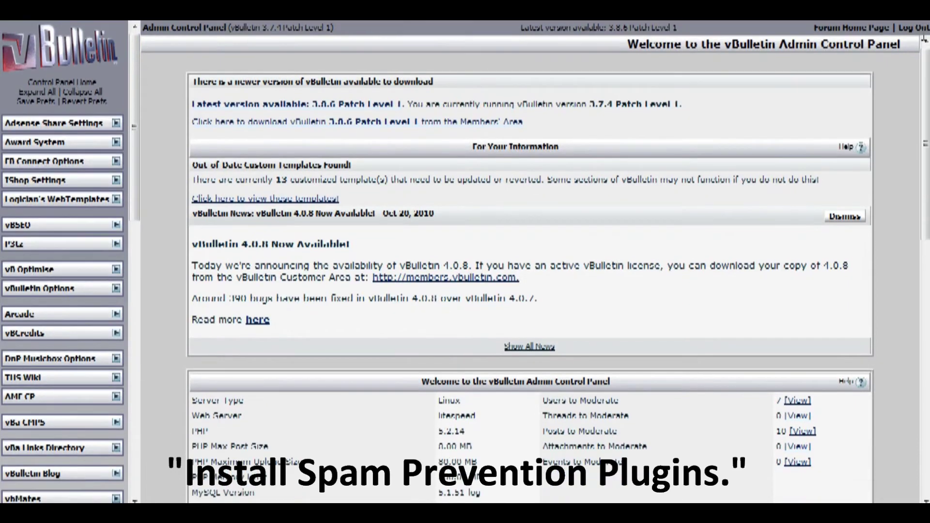
mouse_move(135, 110)
mouse_down()
mouse_move(135, 158)
mouse_move(137, 148)
mouse_up()
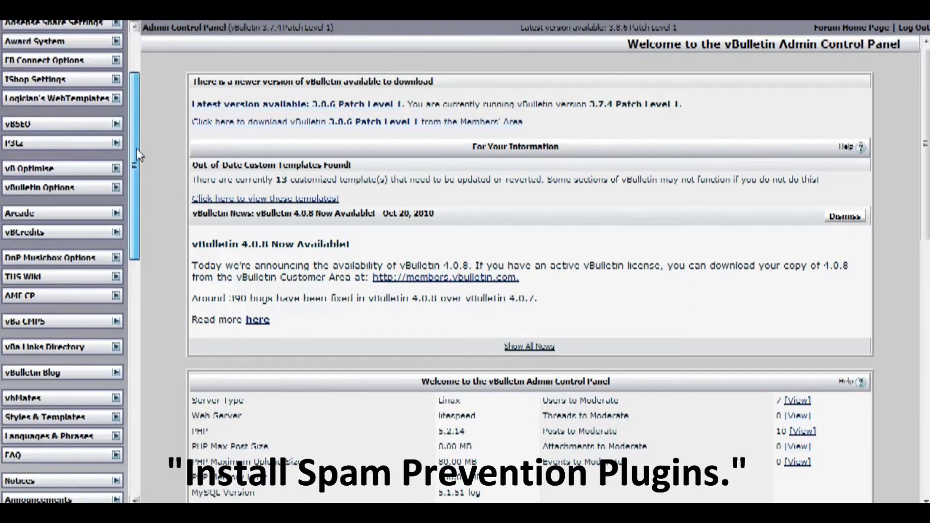
click(117, 188)
click(34, 202)
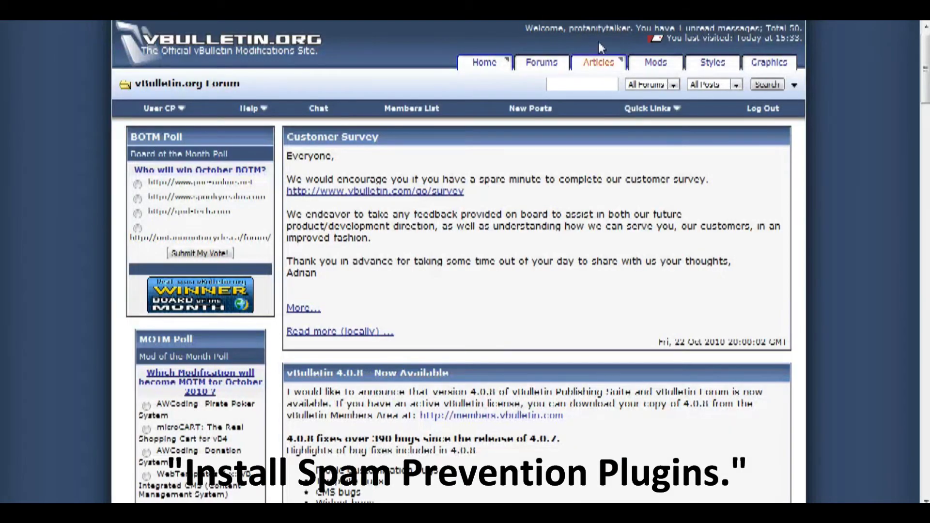
Open the Advanced Permissions Based on Post Count plugin settings from the groups list.
scroll(821, 150, down, 2)
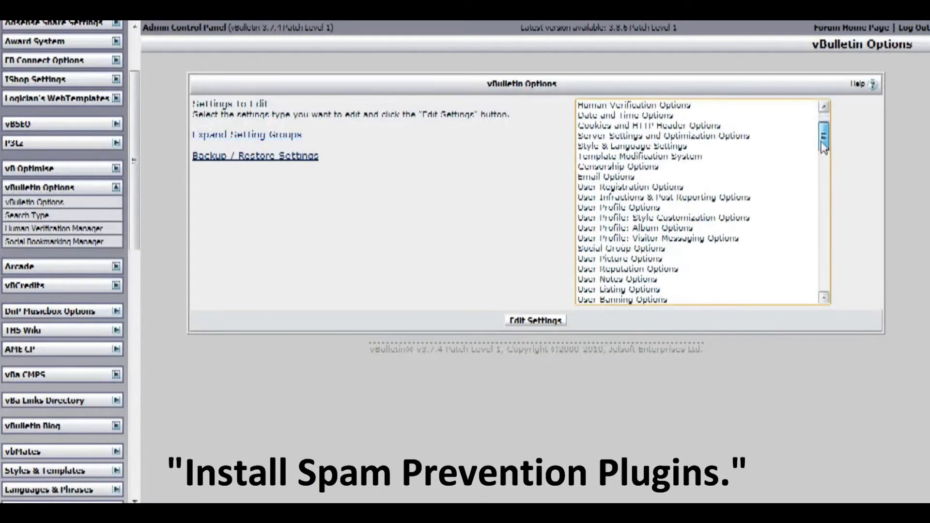
drag(822, 147, 823, 272)
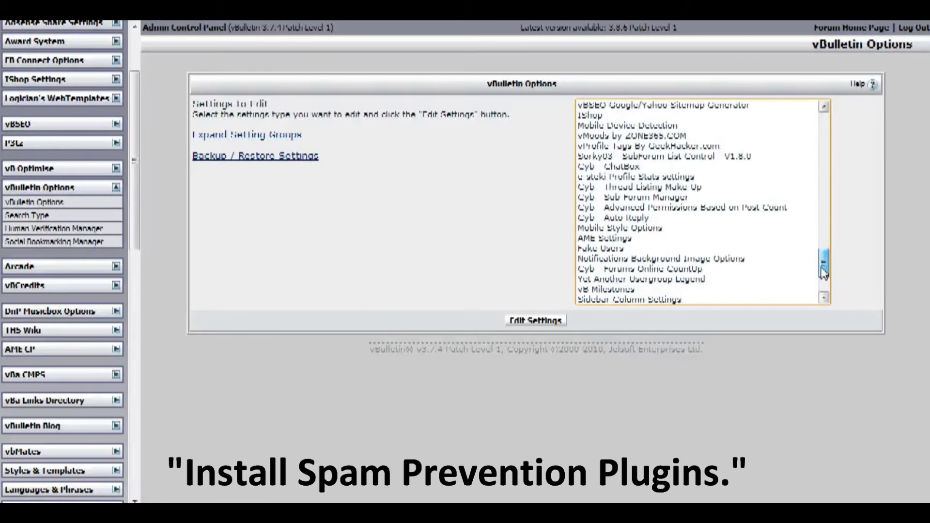
click(690, 208)
Scroll through the Cyb - Advanced Permissions Based on Post Count options to review its restrictions.
scroll(465, 247, down, 2)
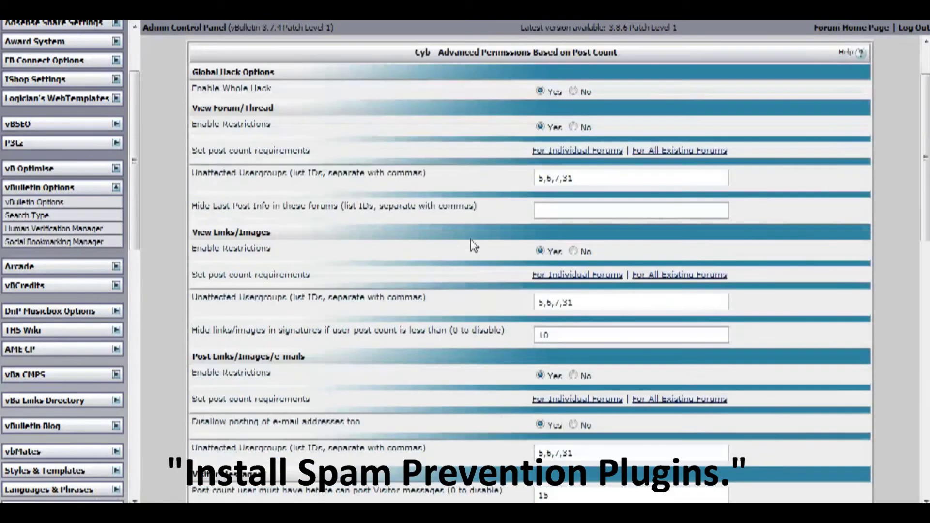
scroll(549, 233, up, 2)
scroll(549, 232, down, 2)
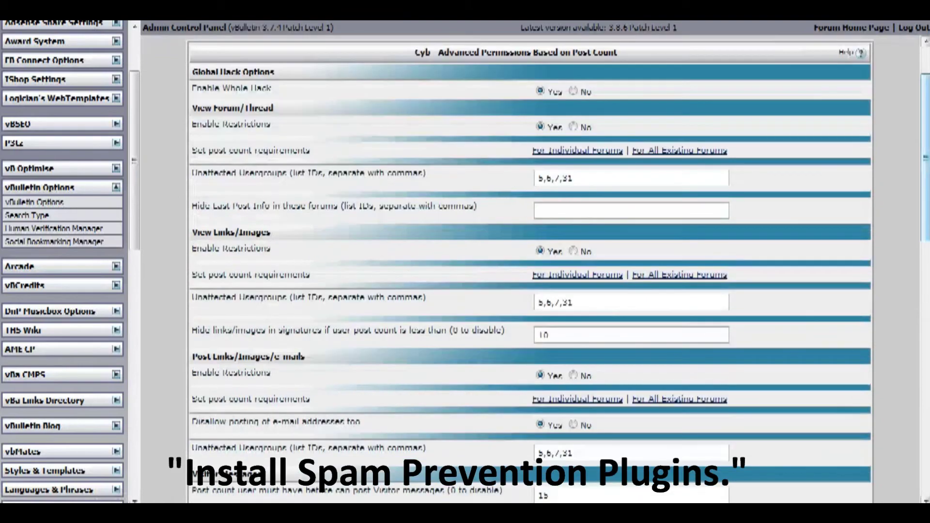
scroll(549, 232, up, 2)
scroll(549, 233, down, 8)
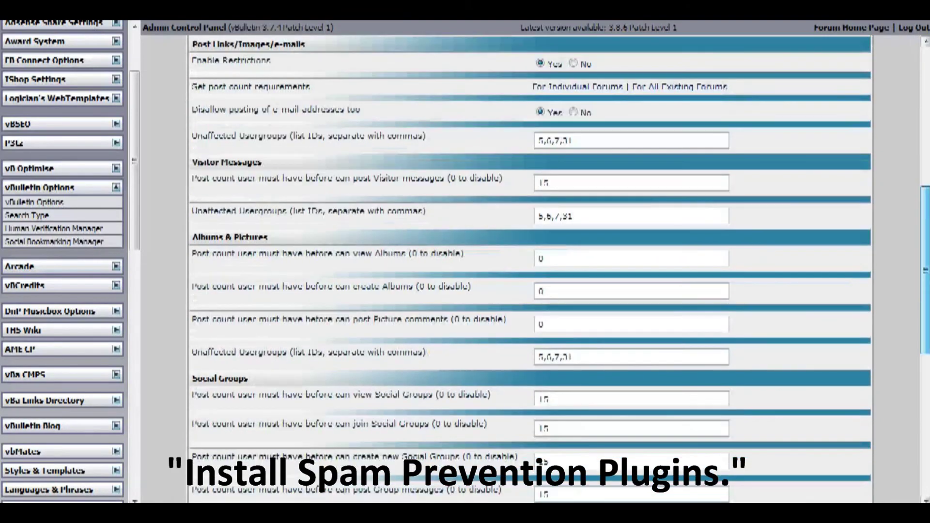
scroll(529, 261, up, 8)
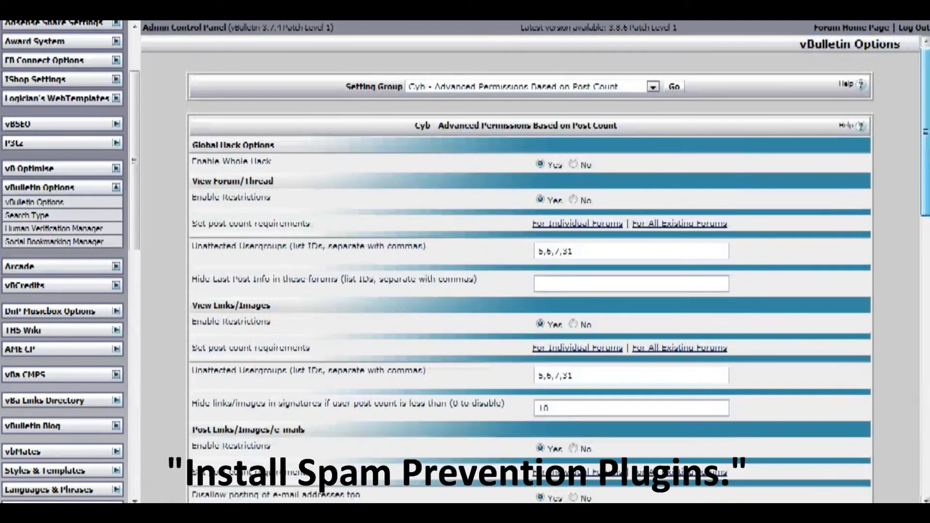
scroll(529, 261, down, 8)
scroll(529, 261, down, 5)
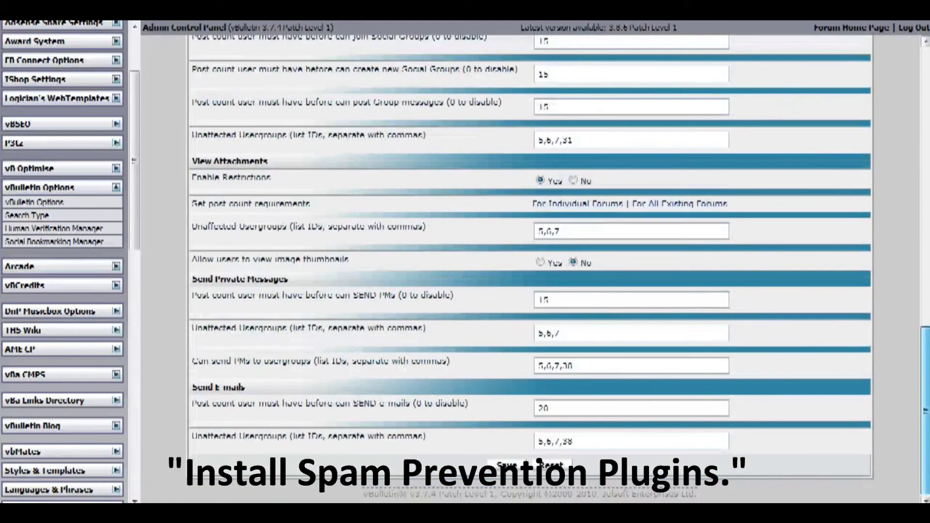
scroll(529, 261, up, 3)
scroll(529, 261, up, 10)
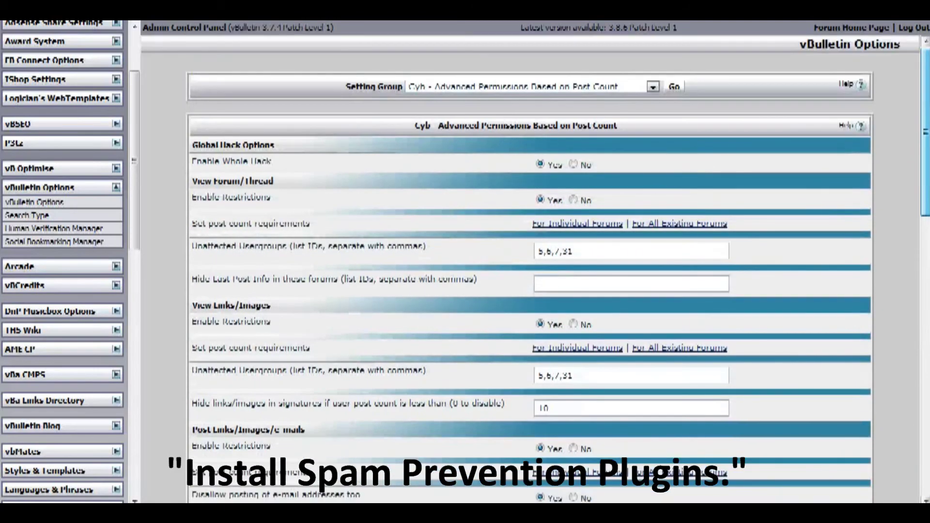
scroll(568, 237, down, 5)
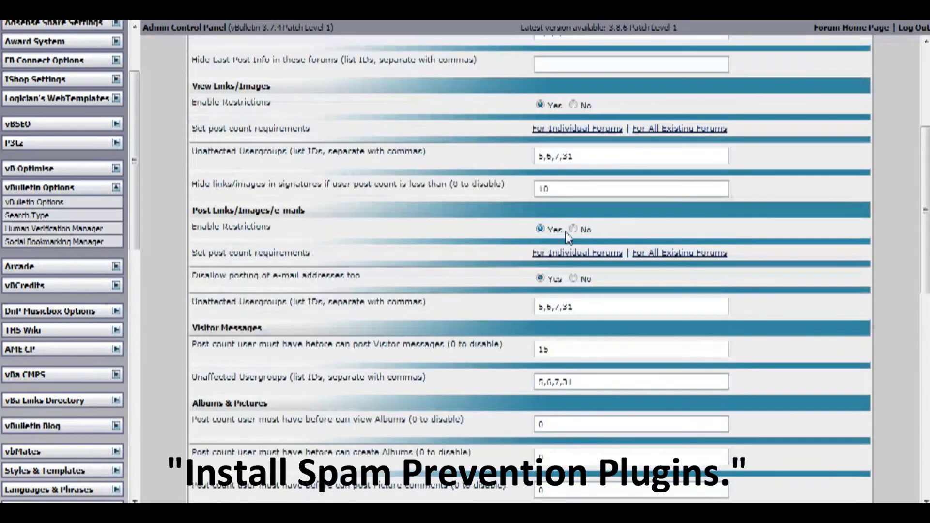
scroll(562, 375, down, 2)
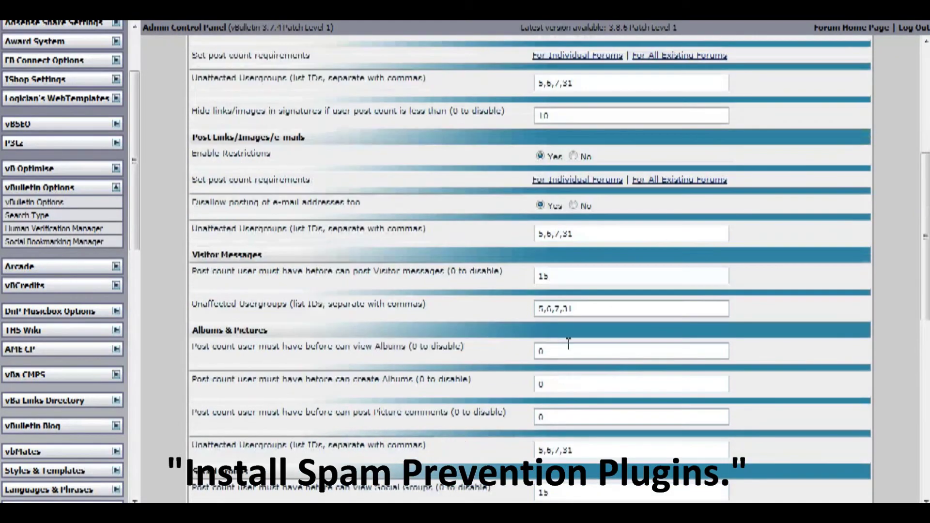
scroll(600, 344, down, 3)
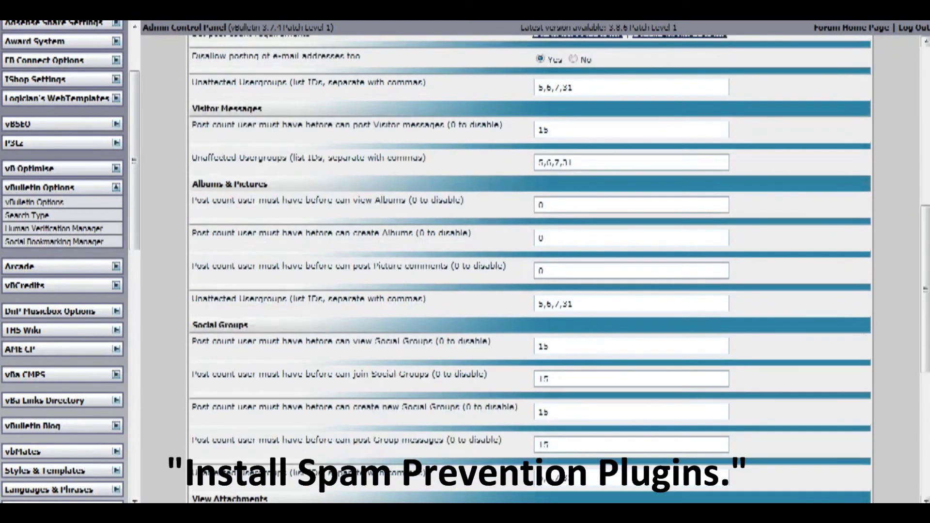
scroll(530, 266, down, 5)
scroll(530, 266, down, 2)
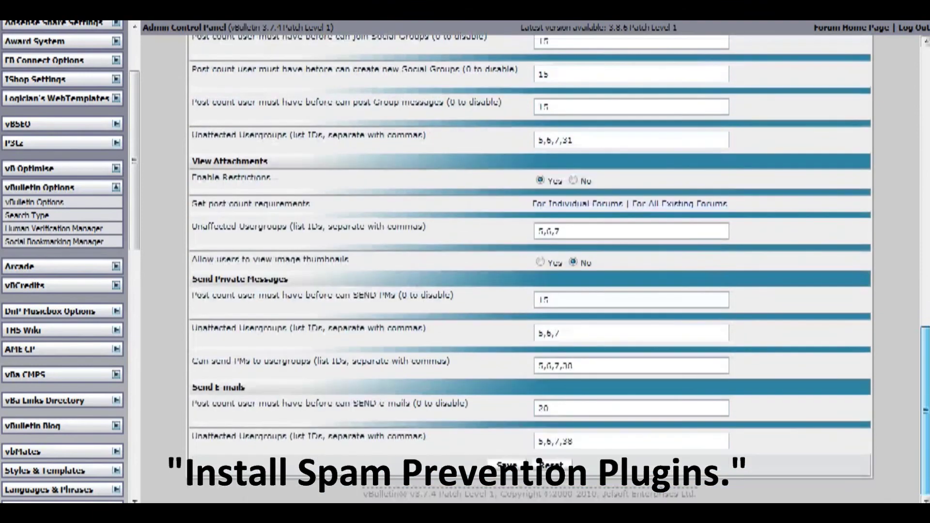
scroll(917, 328, up, 6)
scroll(914, 224, up, 4)
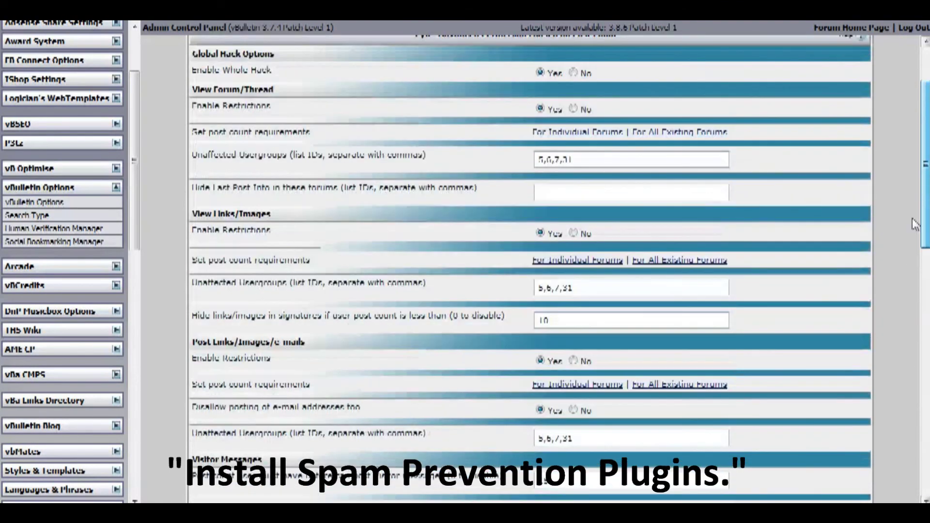
scroll(914, 223, up, 2)
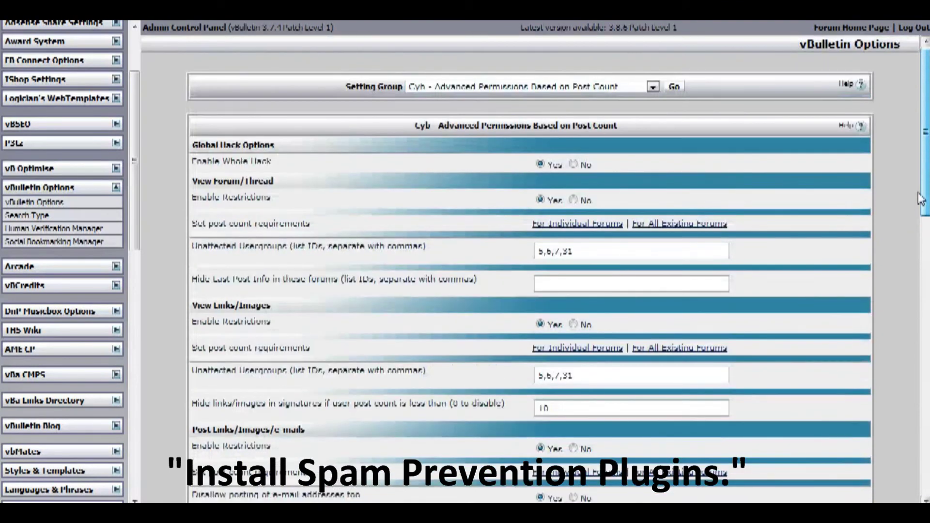
drag(919, 199, 920, 237)
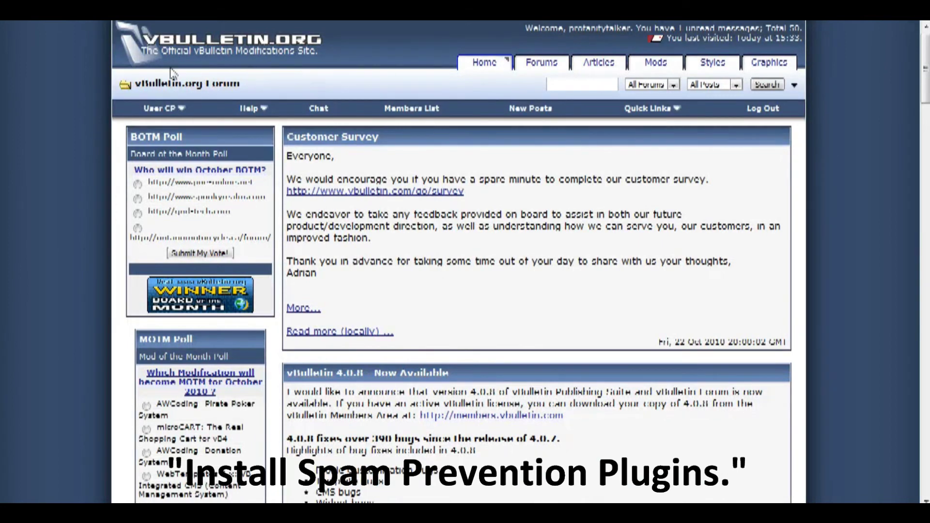
Search vBulletin.org for 'Advanced Permission Based' via the suggestion offered for 'Adva'.
click(571, 89)
text(Adva)
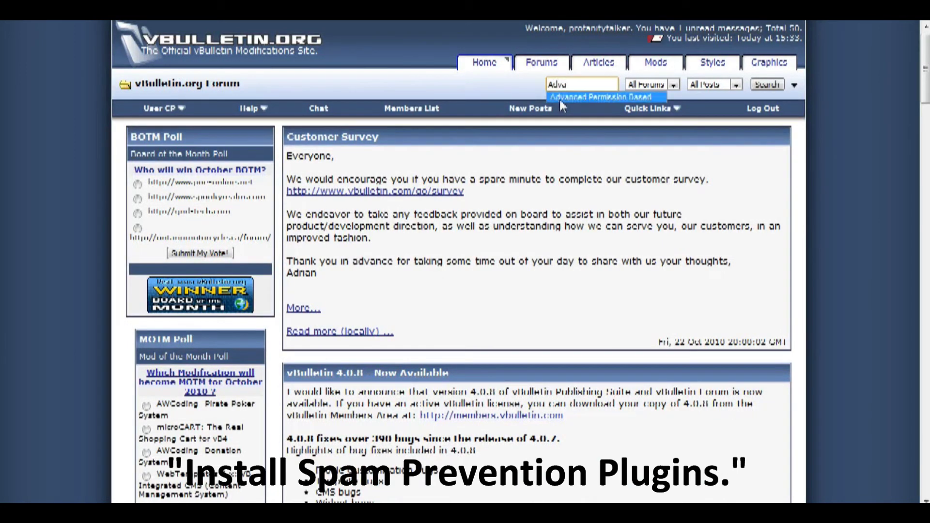
click(560, 99)
key(Return)
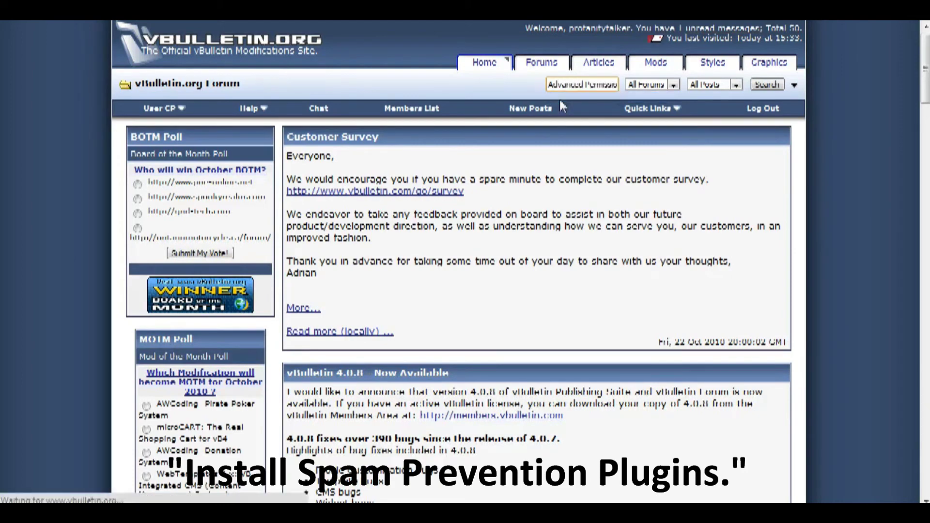